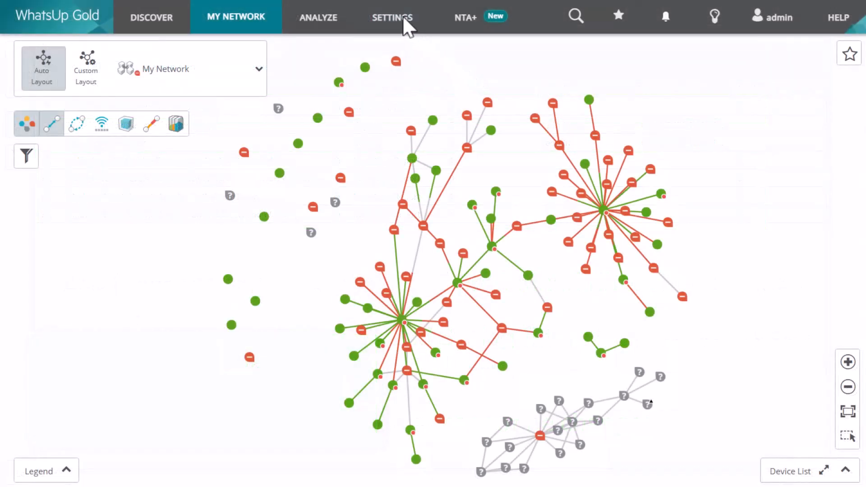
Start a new filter named "My new filter" in the Log Filter Library and set it as an ingestion filter.
left_click(402, 18)
mouse_move(439, 355)
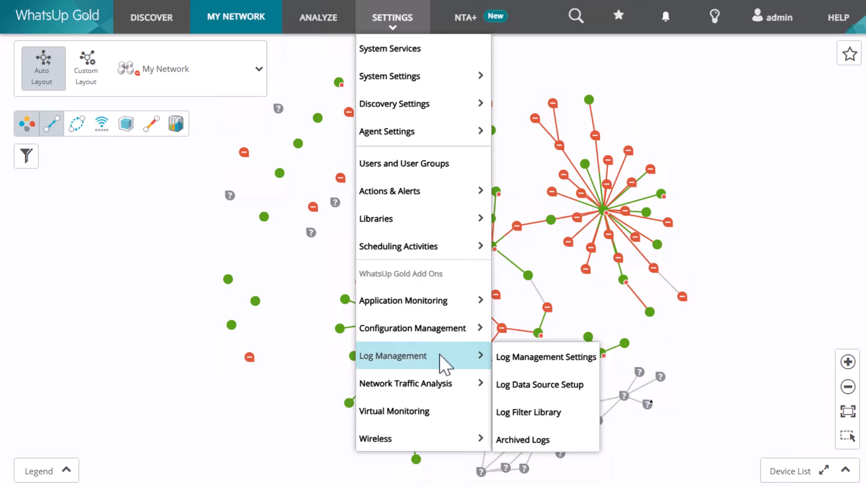
left_click(558, 415)
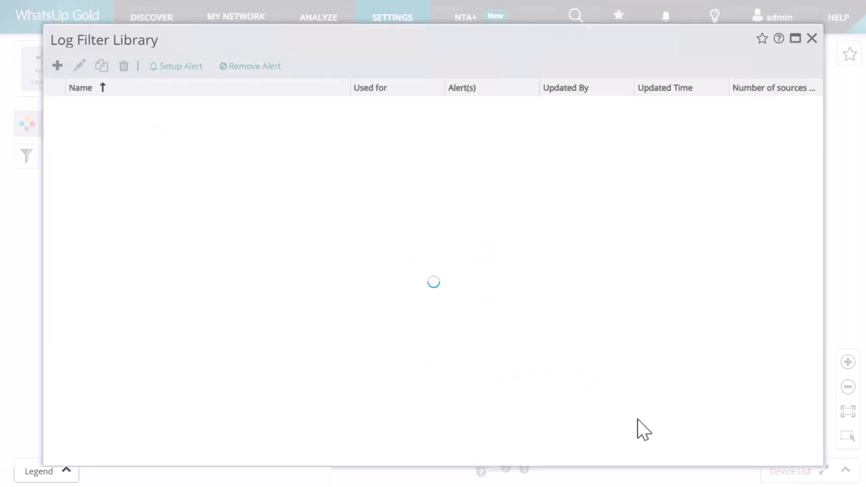
left_click(61, 68)
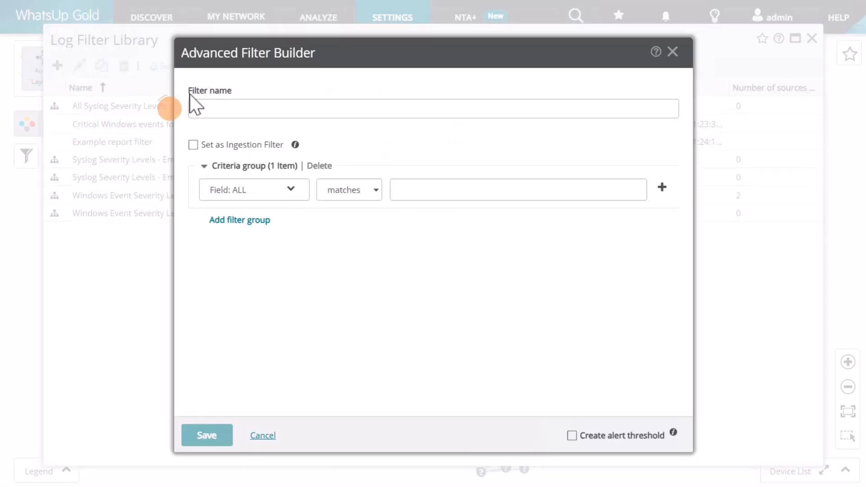
left_click(200, 108)
type("My new filter")
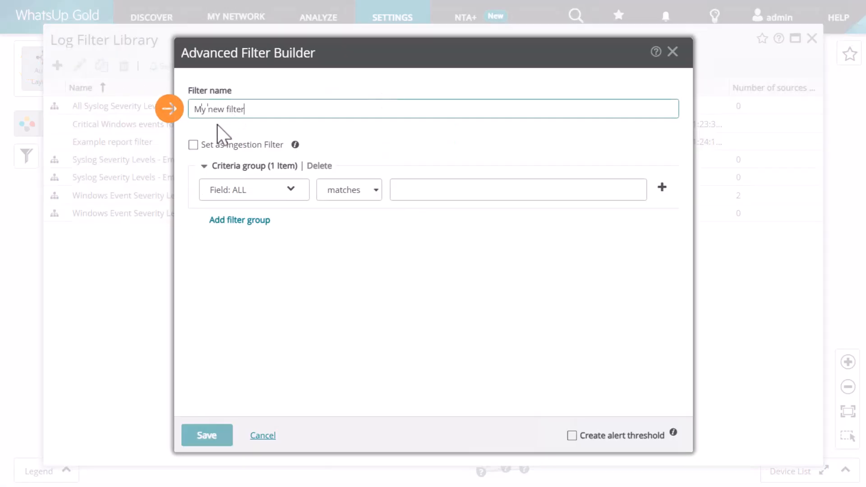
left_click(192, 143)
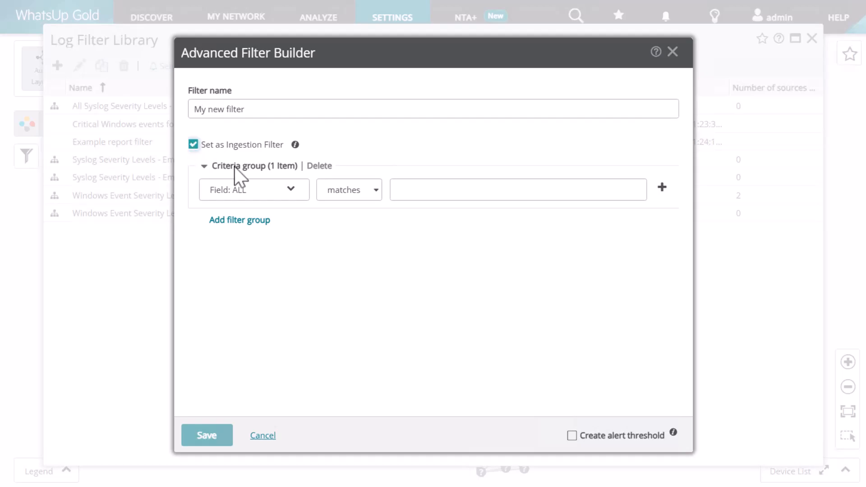
Set the criteria to IP Address matches 10.40.71. AND a group with Message matches Critical OR Message matches Warning, and save the filter.
left_click(287, 190)
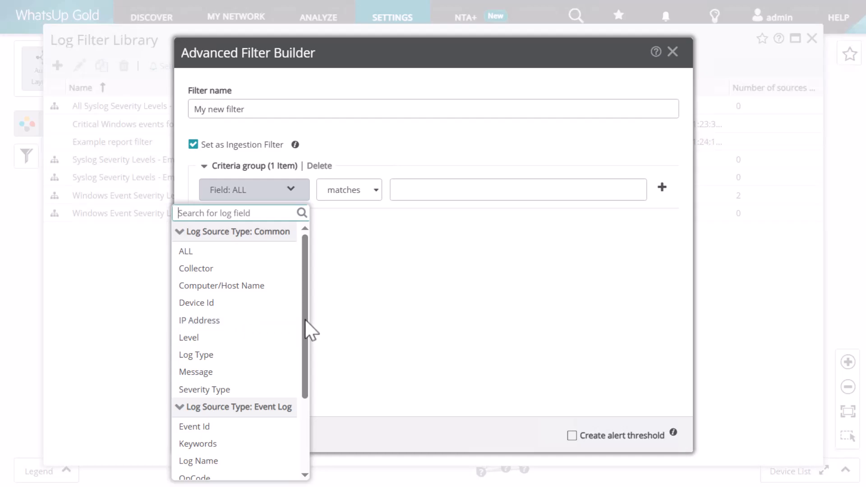
scroll(293, 396, "down", 3)
scroll(291, 419, "down", 2)
left_click_drag(287, 432, 267, 288)
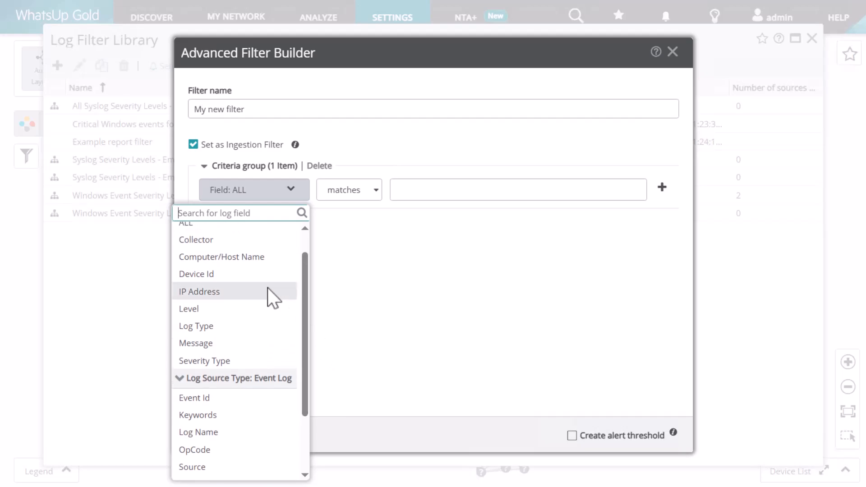
left_click(222, 293)
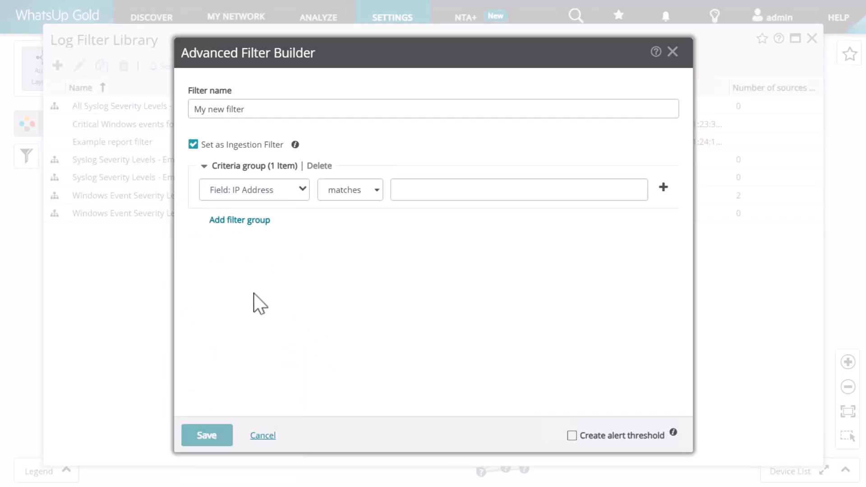
left_click(372, 189)
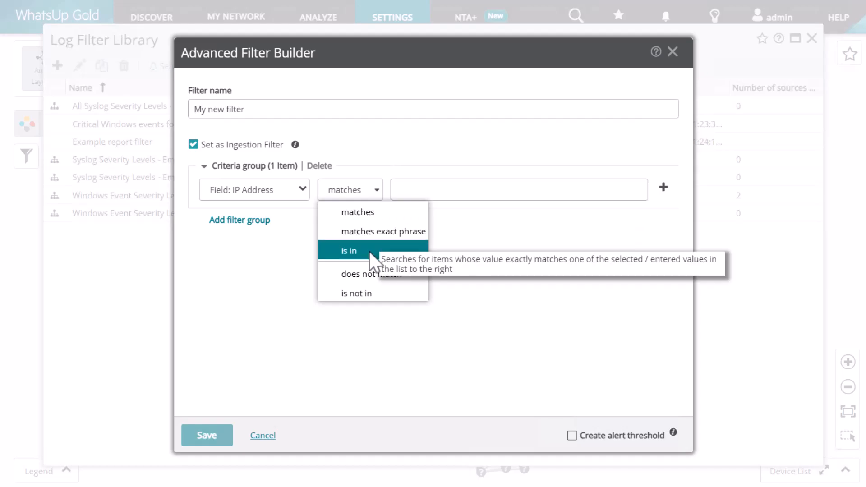
left_click(381, 214)
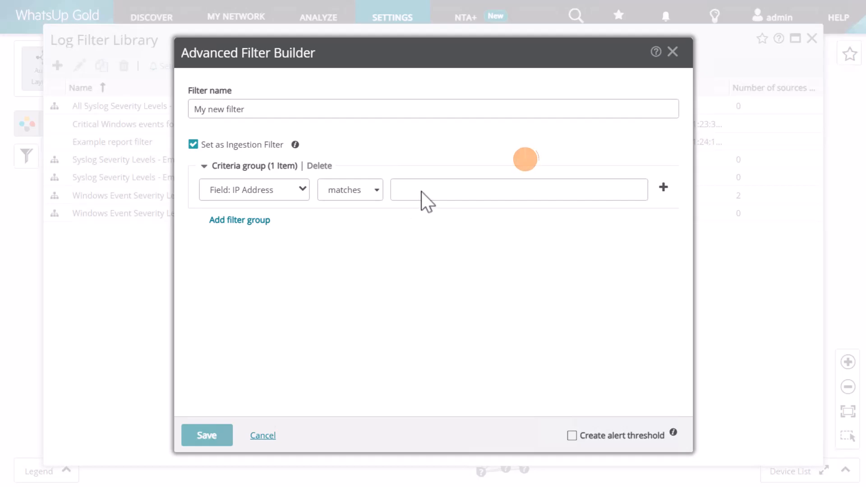
left_click(421, 191)
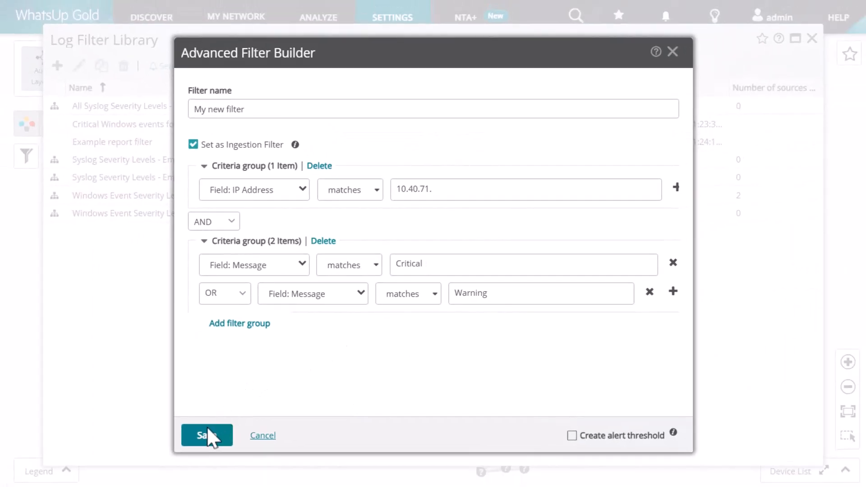
left_click(208, 434)
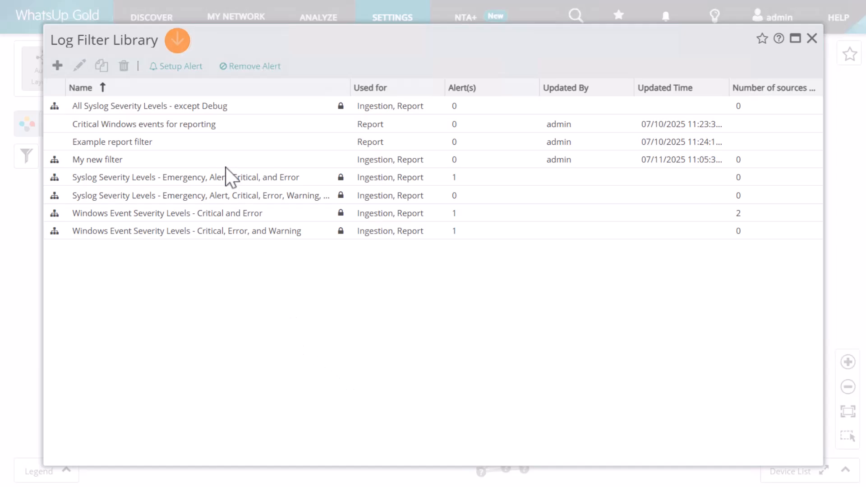
Open the alert setup for My new filter and review its threshold settings and applied log sources.
left_click(215, 160)
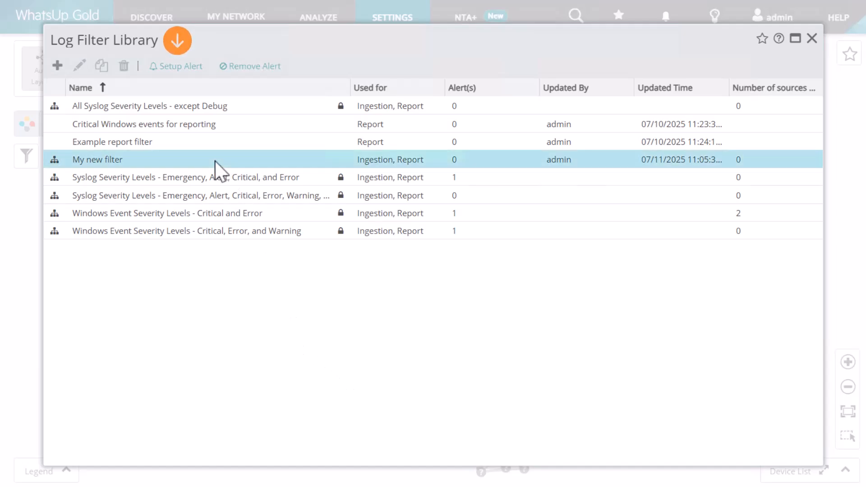
left_click(172, 66)
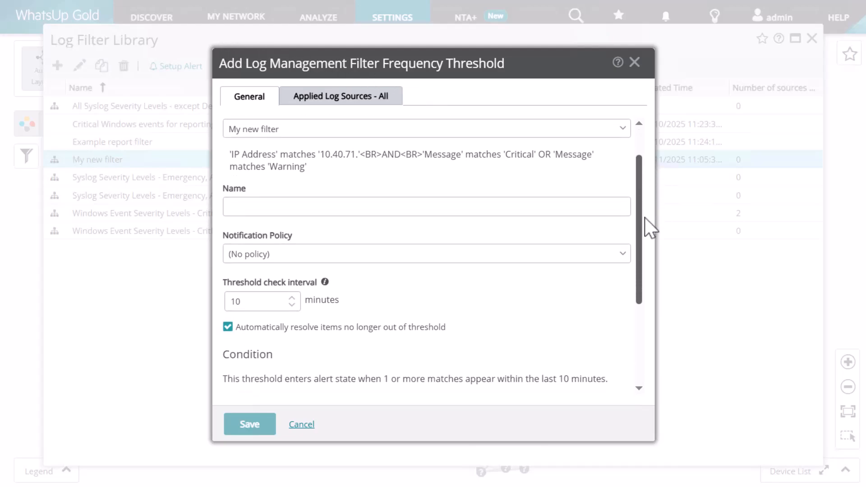
scroll(641, 156, "down", 5)
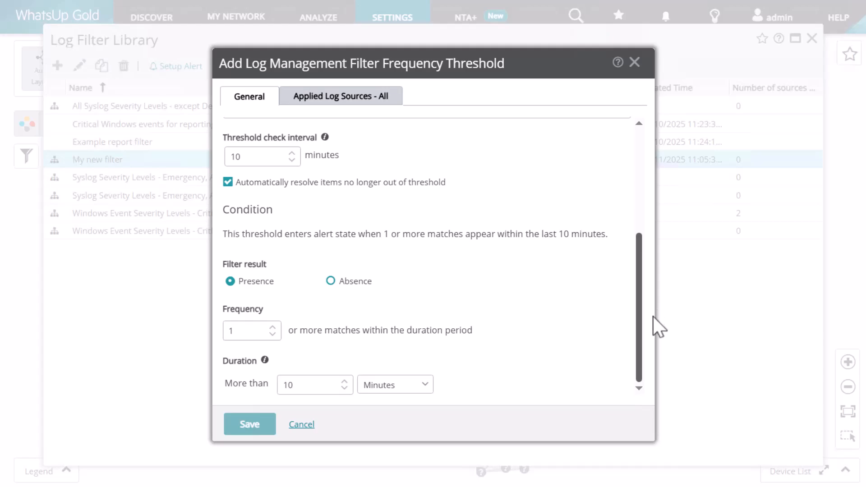
left_click(373, 98)
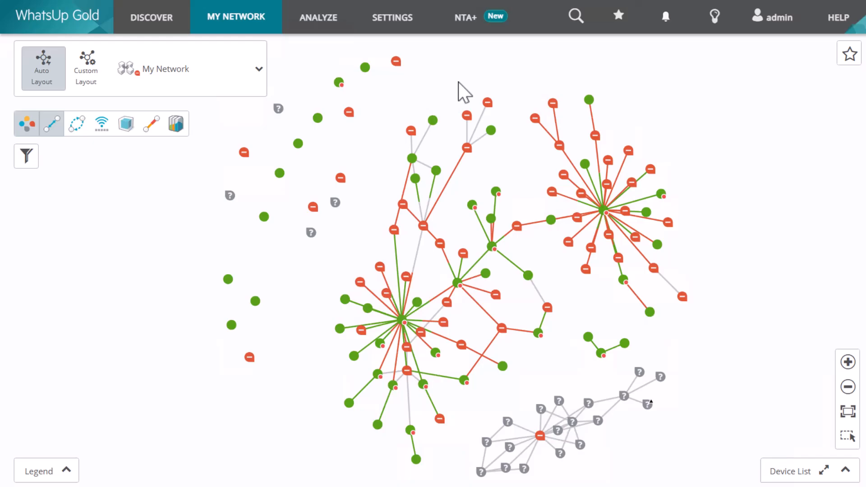
Open the Windows Event Log configuration of device WUG-QA4 from Log Data Source Setup.
left_click(403, 15)
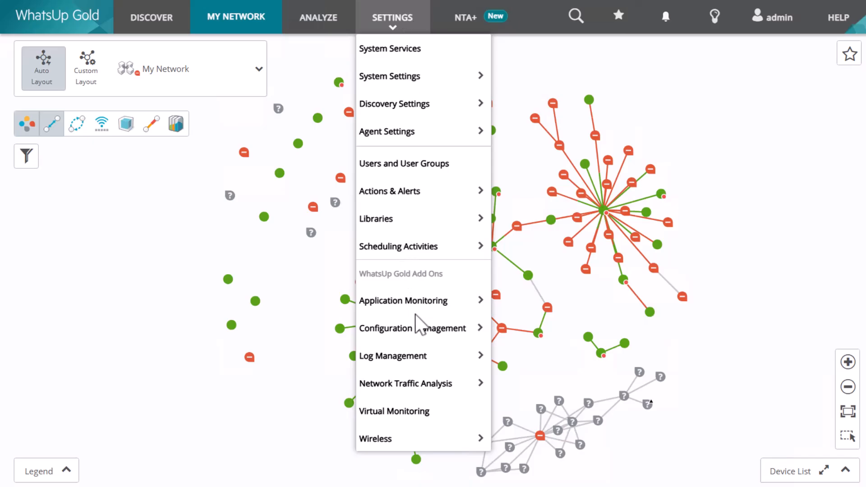
mouse_move(430, 350)
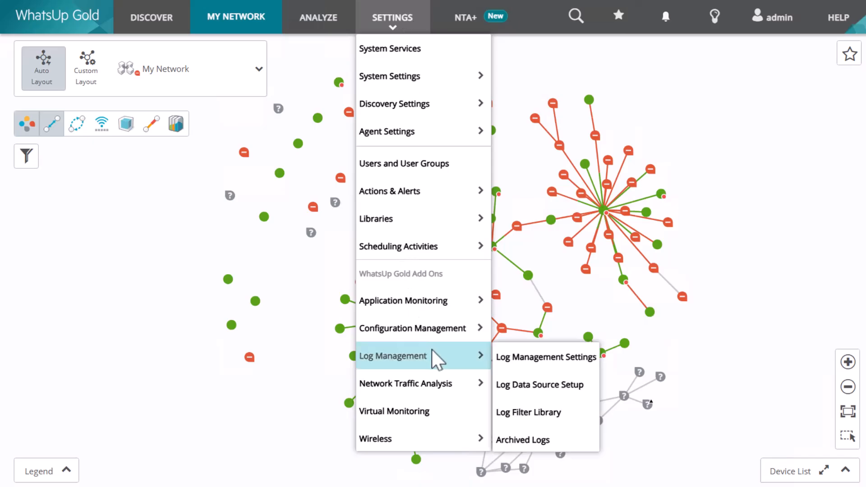
left_click(548, 370)
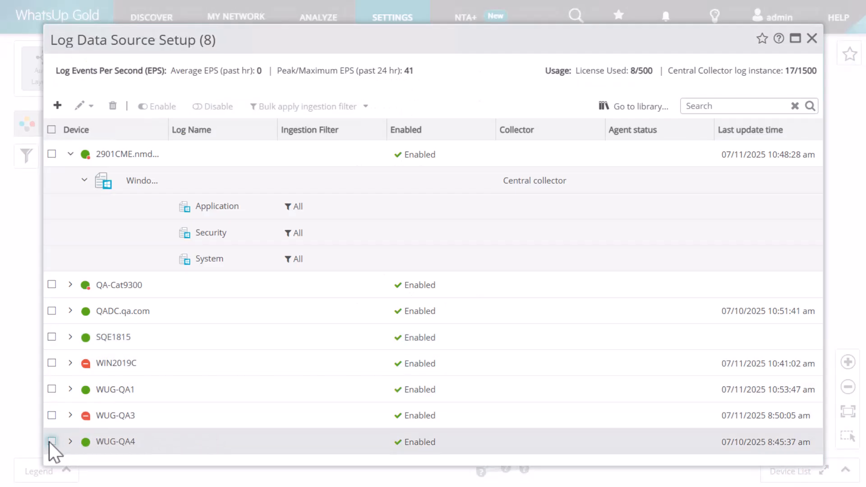
left_click(52, 442)
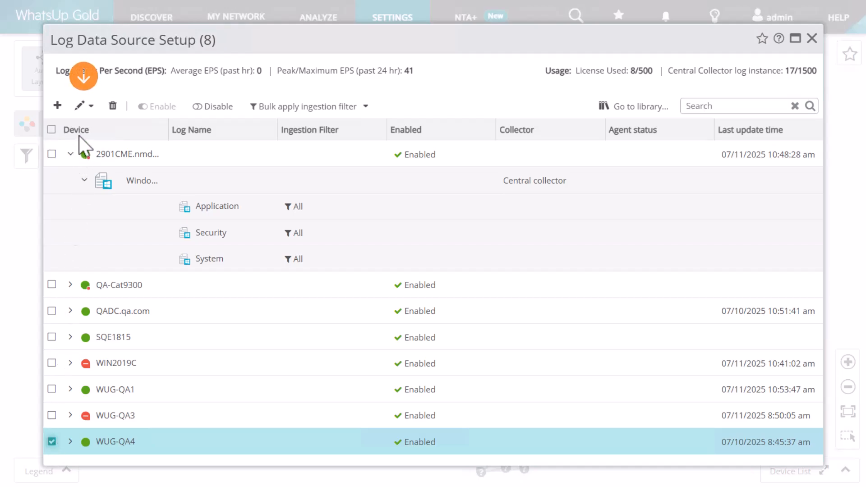
left_click(81, 107)
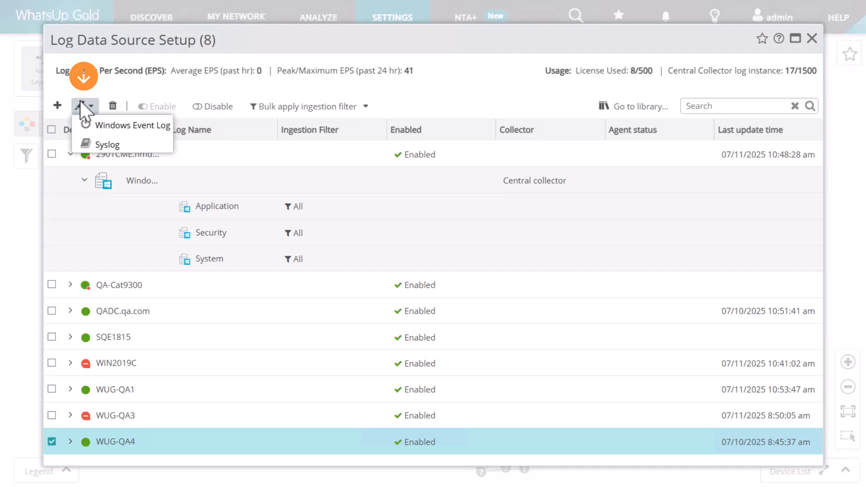
left_click(102, 128)
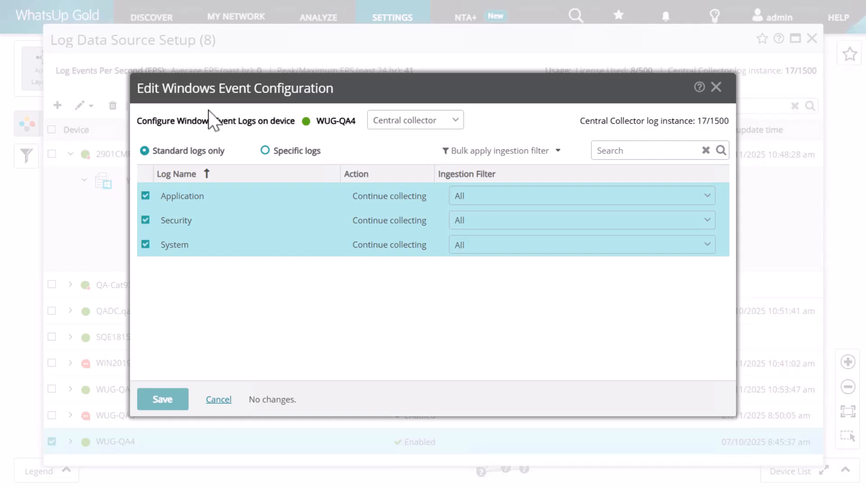
Collect only WUG-QA4's Application log with My new filter as its ingestion filter, save, and expand the device's entry.
left_click(145, 244)
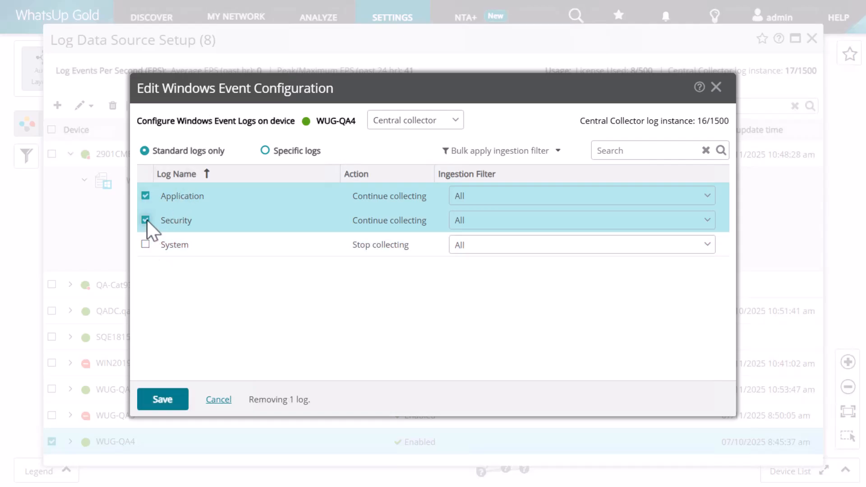
left_click(145, 220)
left_click(704, 197)
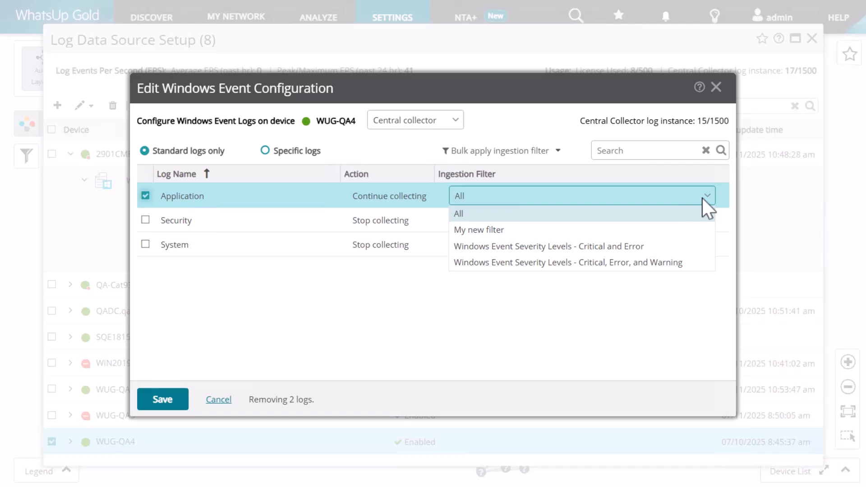
left_click(604, 231)
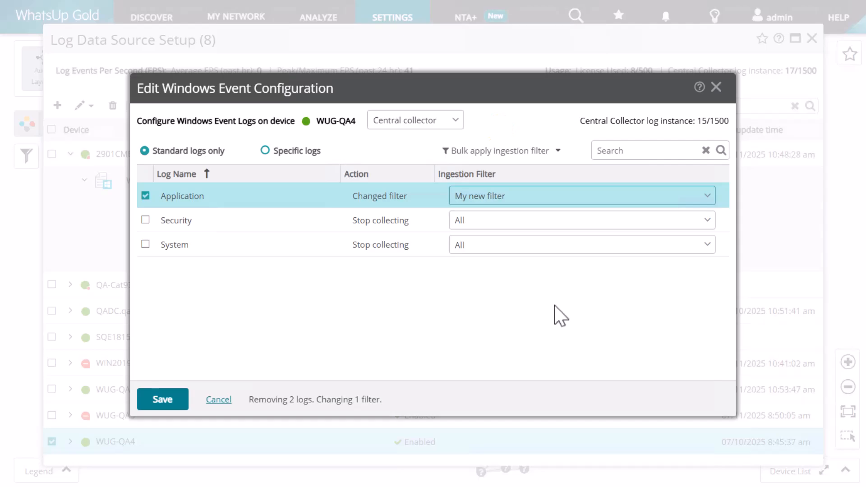
left_click(167, 393)
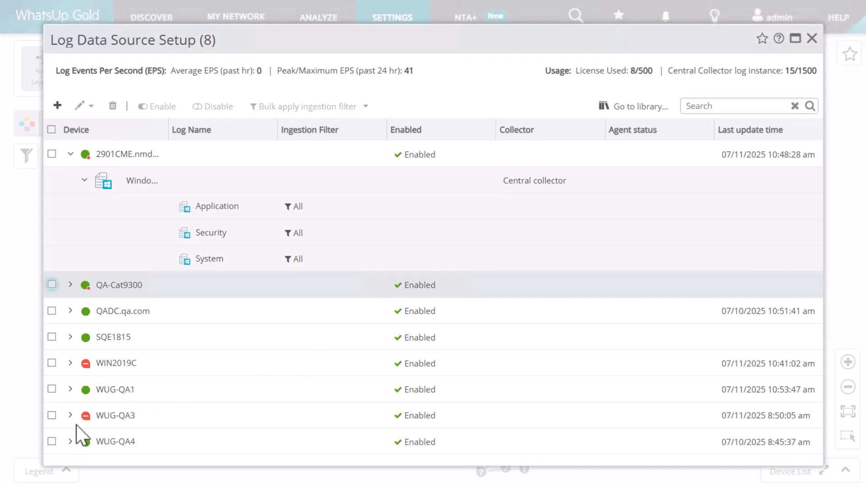
left_click(69, 441)
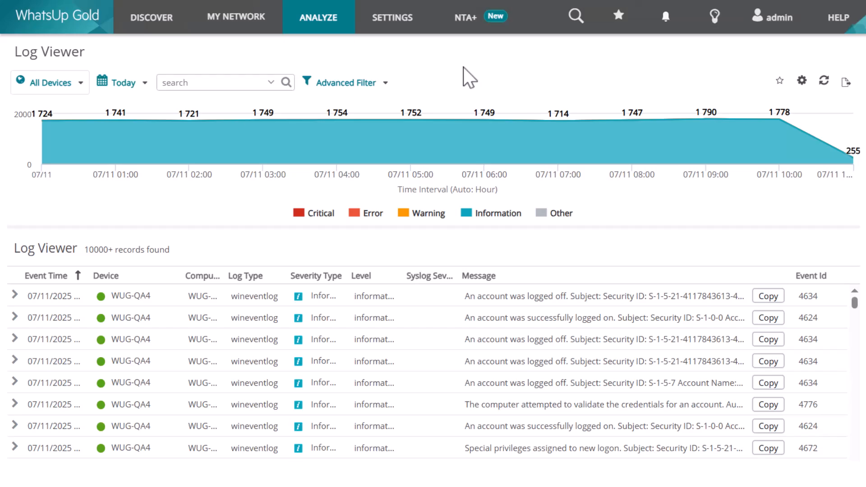
Filter the Log Viewer with the saved filter Windows Event Severity Levels - Critical, Error, and Warning.
left_click(363, 81)
mouse_move(383, 125)
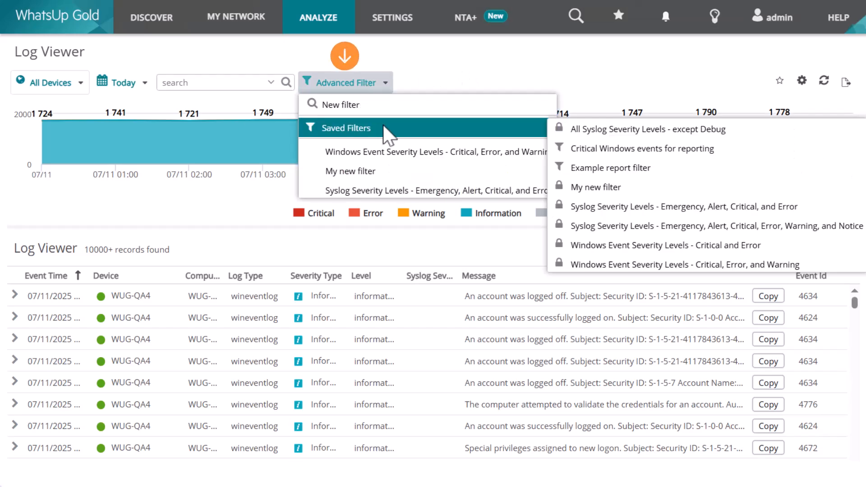
left_click(742, 265)
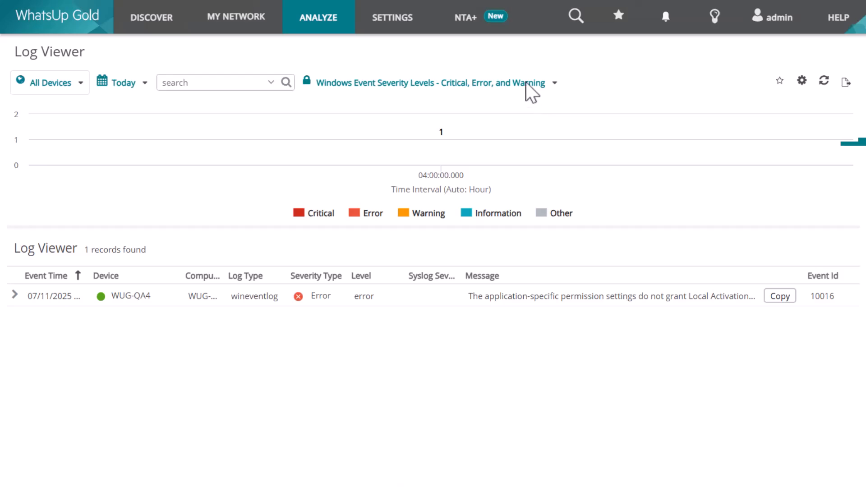
Clear the applied severity filter from the Log Viewer and show the available advanced filter choices.
left_click(453, 85)
left_click(408, 104)
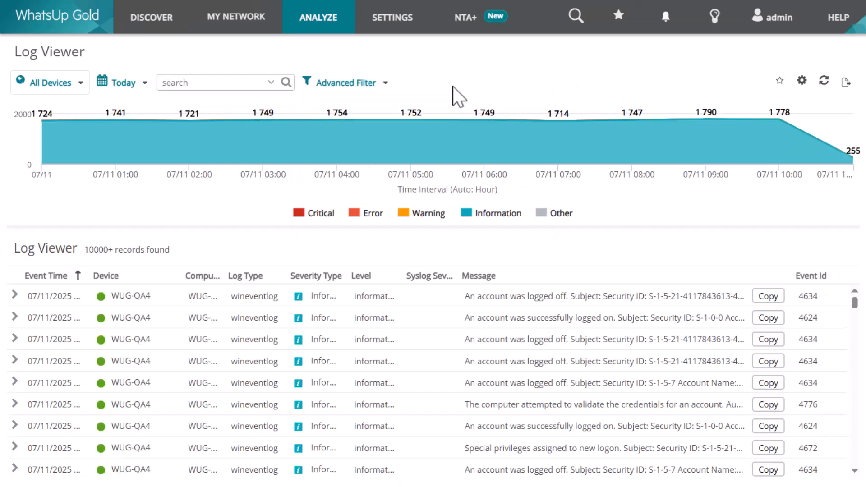
left_click(373, 85)
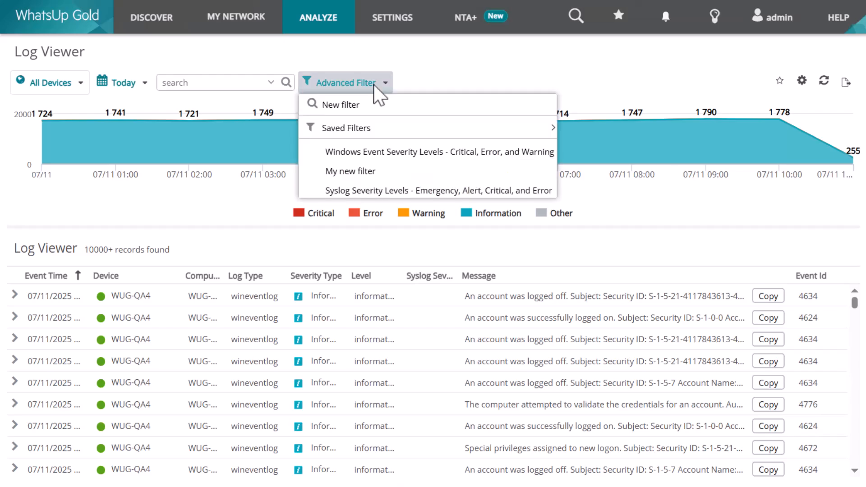